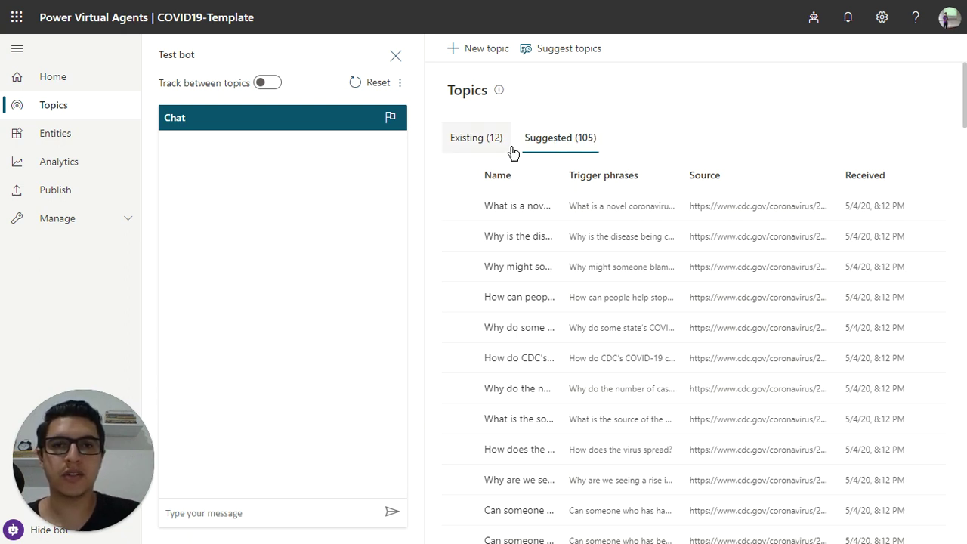
click(460, 222)
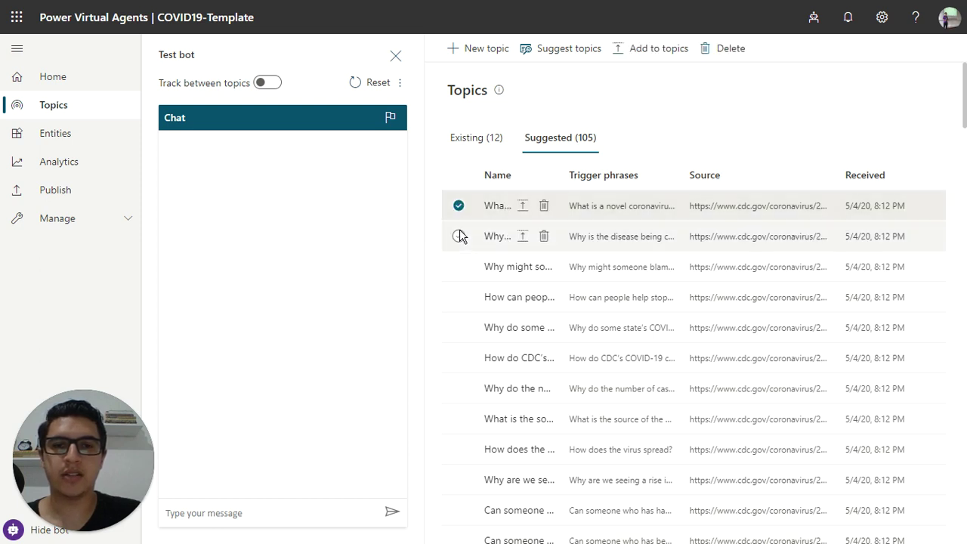
click(460, 236)
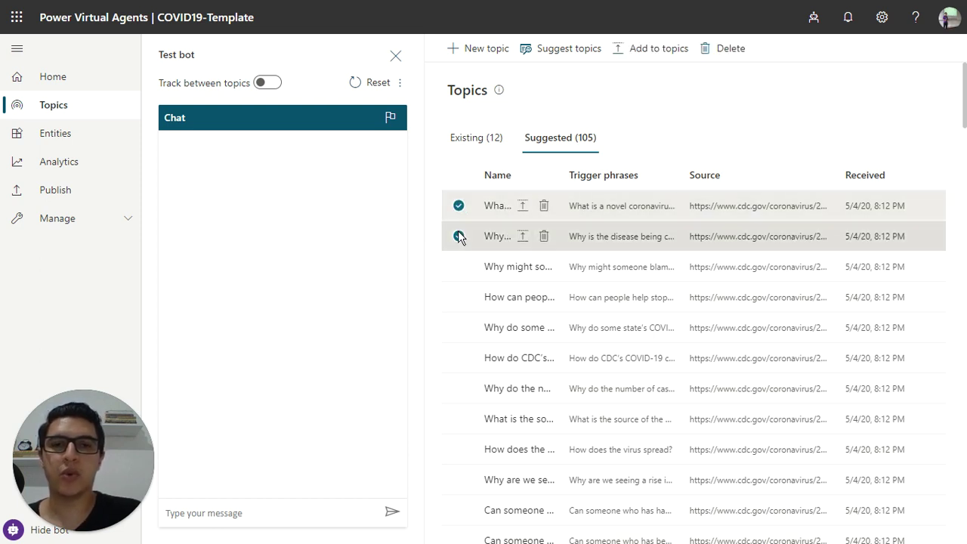
click(459, 236)
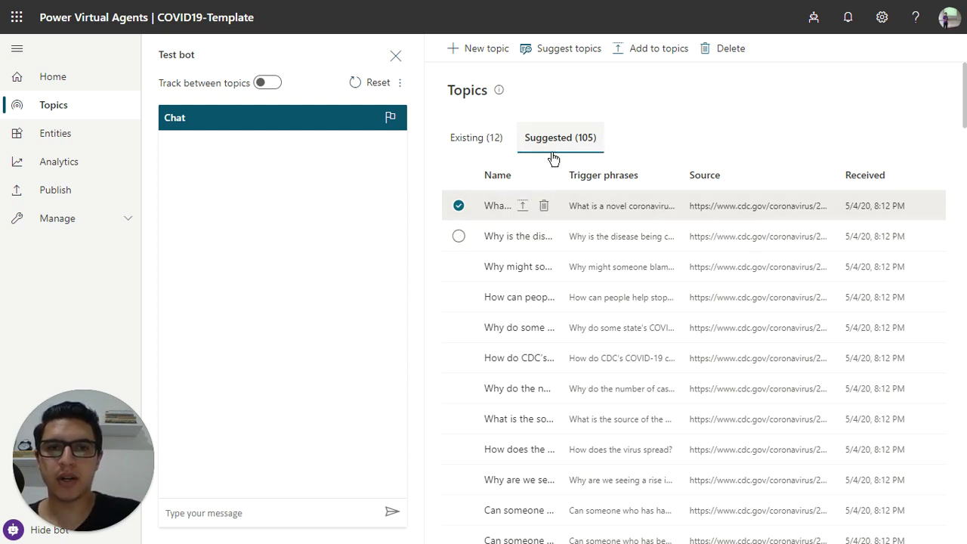
click(458, 176)
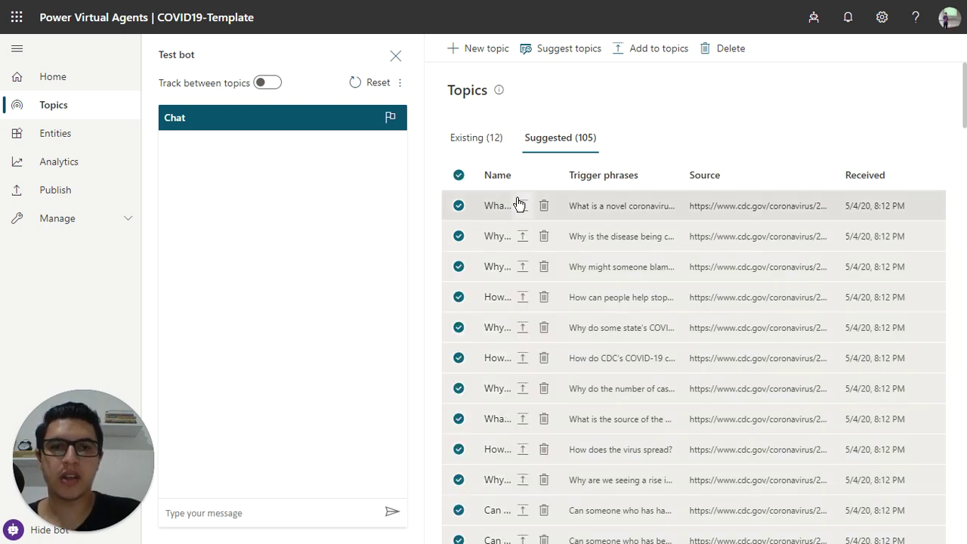
click(659, 53)
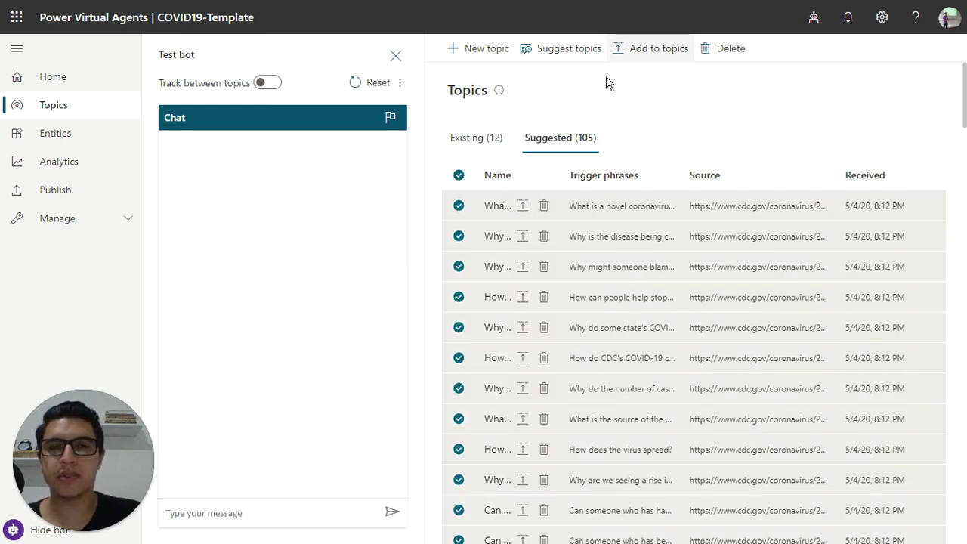
click(458, 176)
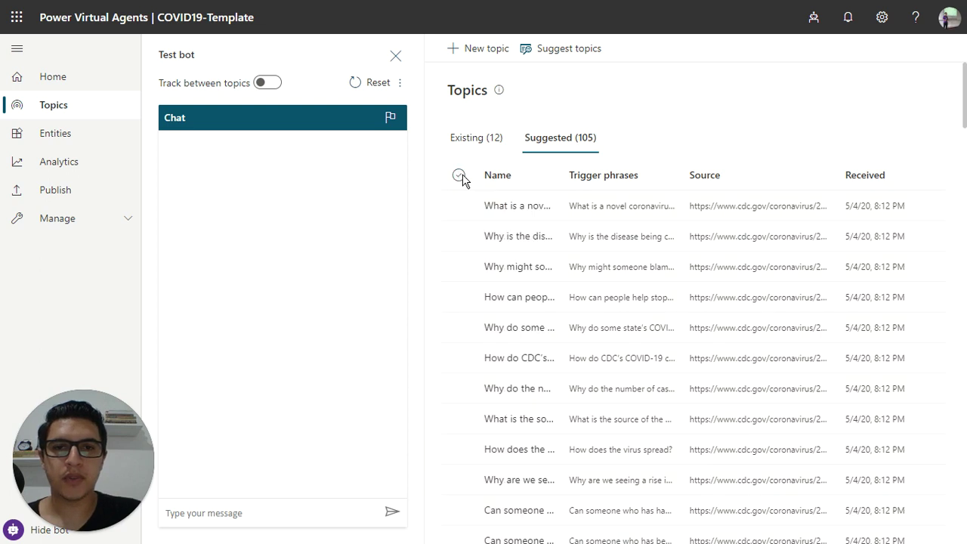
- Preview the suggested topic "What is a novel coronavirus?", add it to the existing topics and turn it on
click(495, 210)
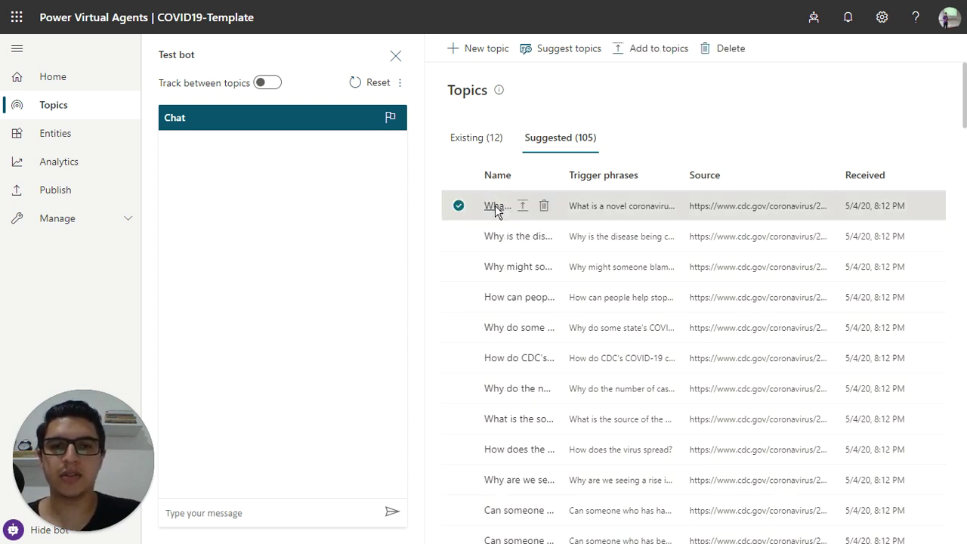
click(496, 208)
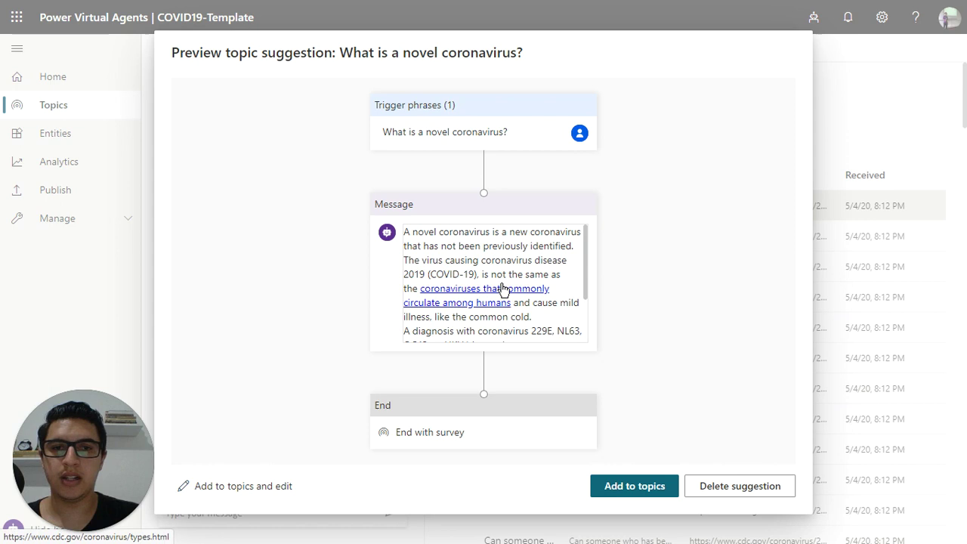
scroll(541, 299, down, 1)
scroll(544, 300, down, 1)
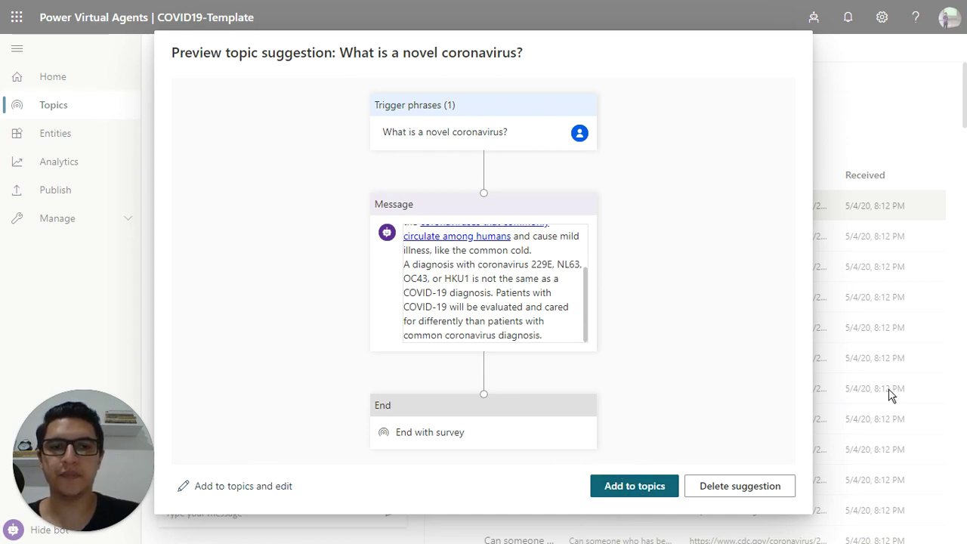
click(650, 484)
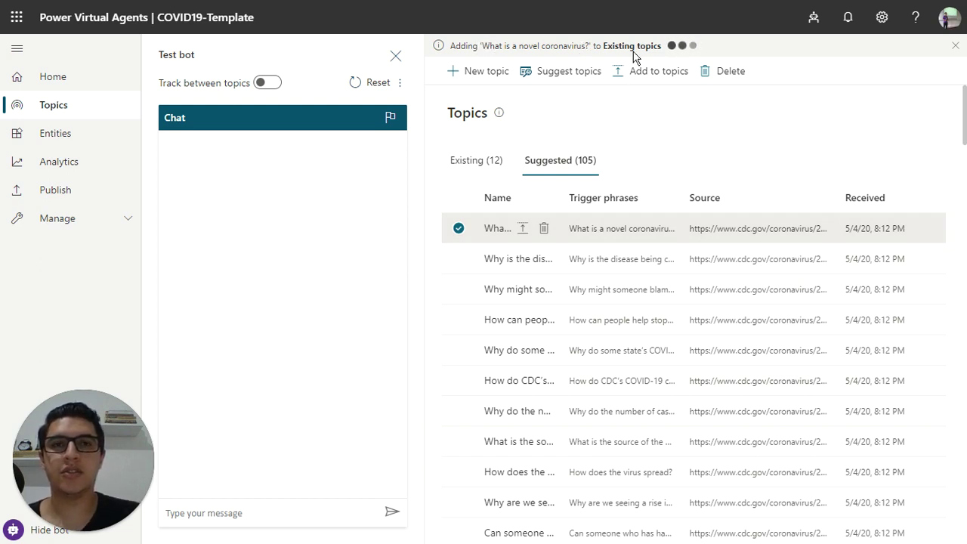
click(500, 169)
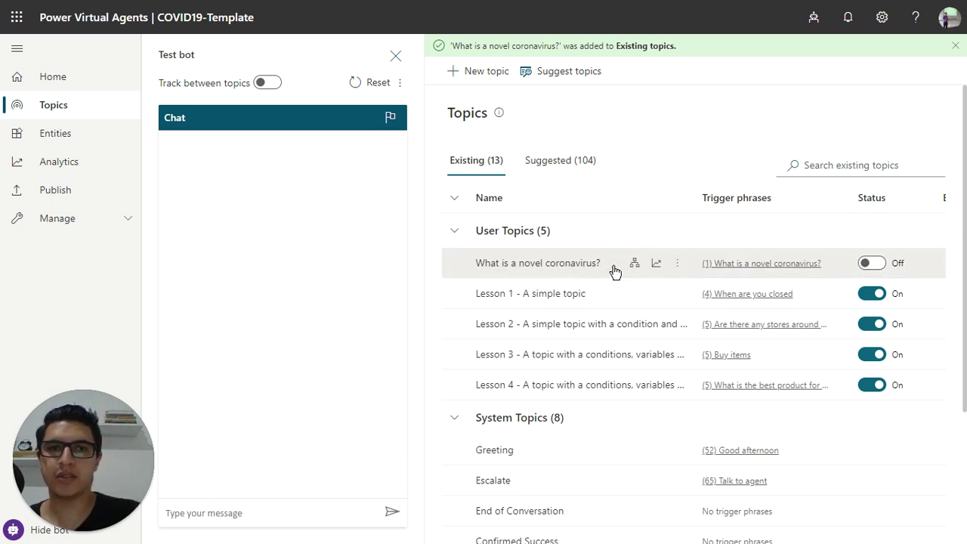
click(875, 264)
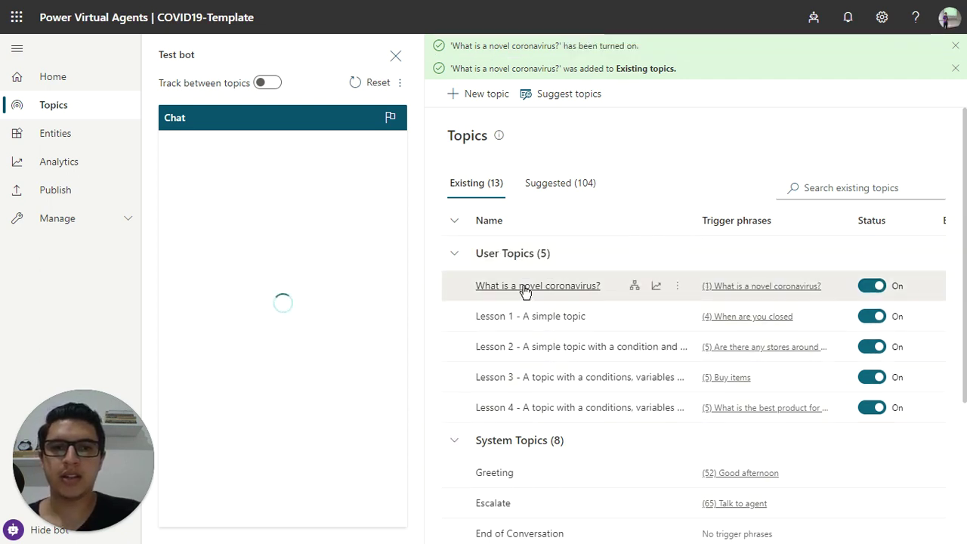
- Send the message "novel coronavirus" to the bot in the test chat
click(252, 514)
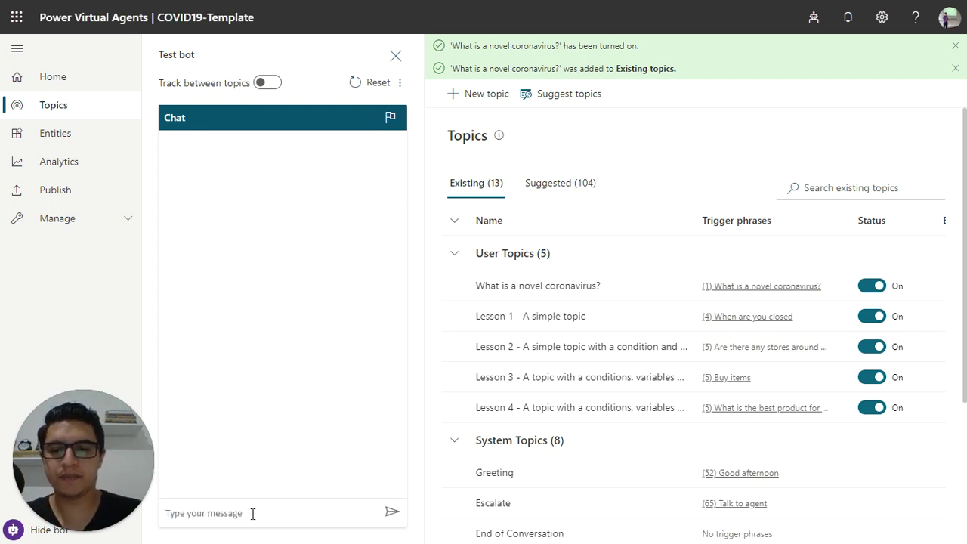
text(novel)
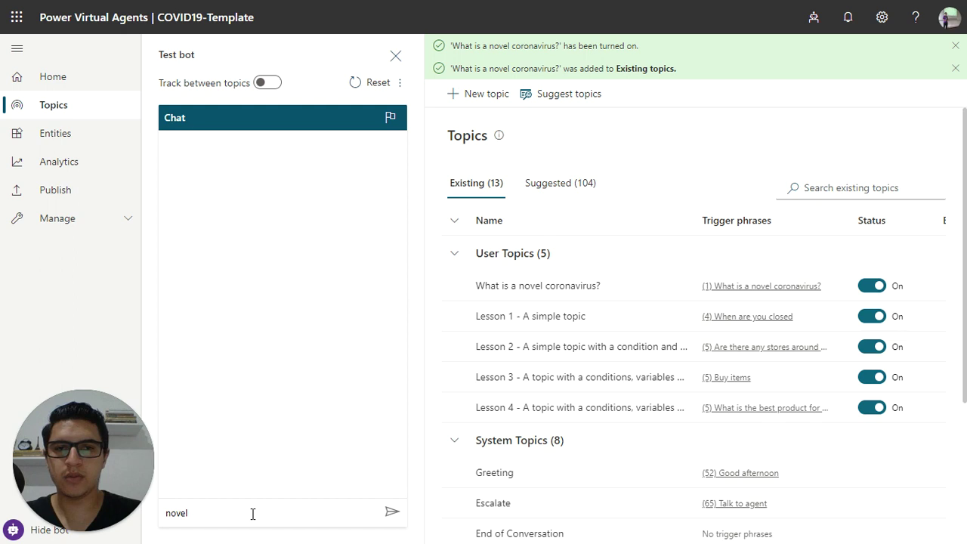
key(ctrl+a)
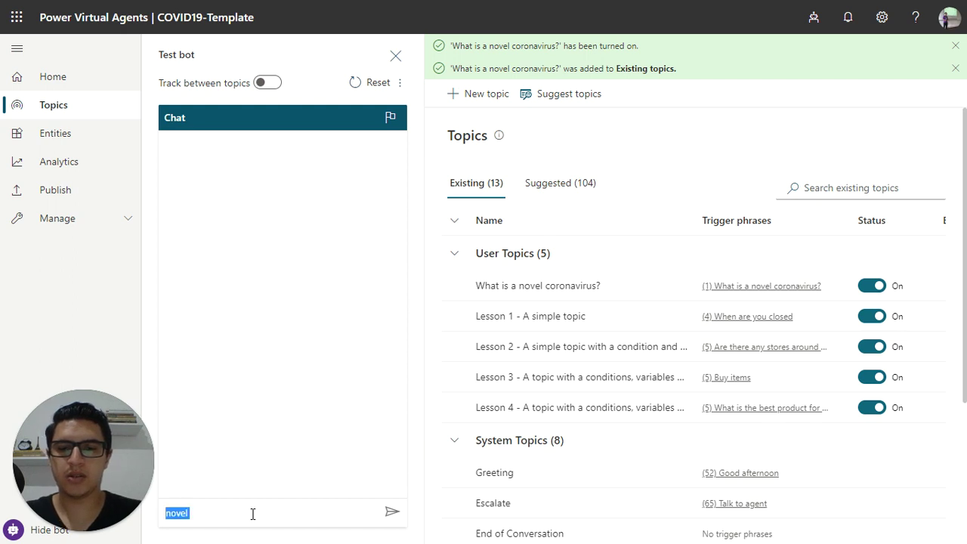
key(Right)
text(coron)
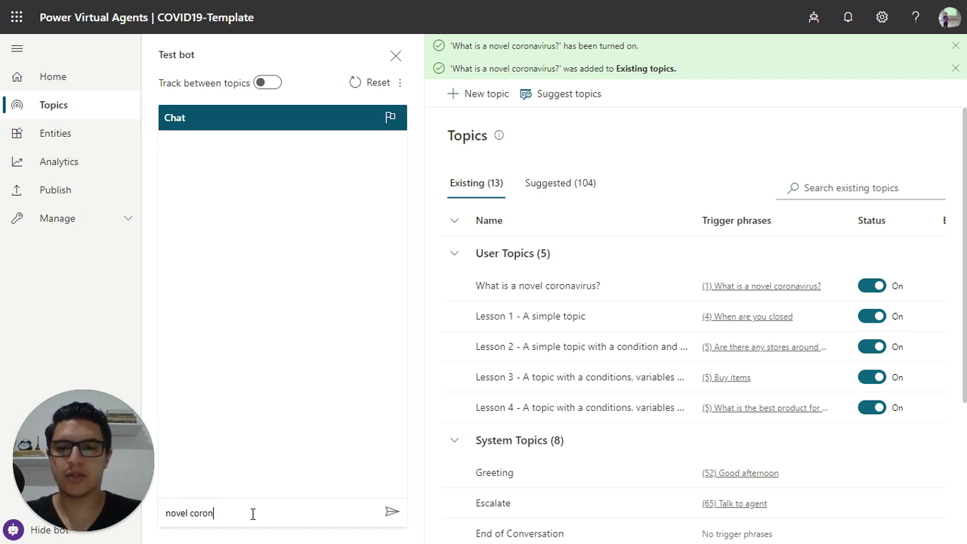
text(avri)
key(BackSpace)
key(BackSpace)
text(irus)
key(Return)
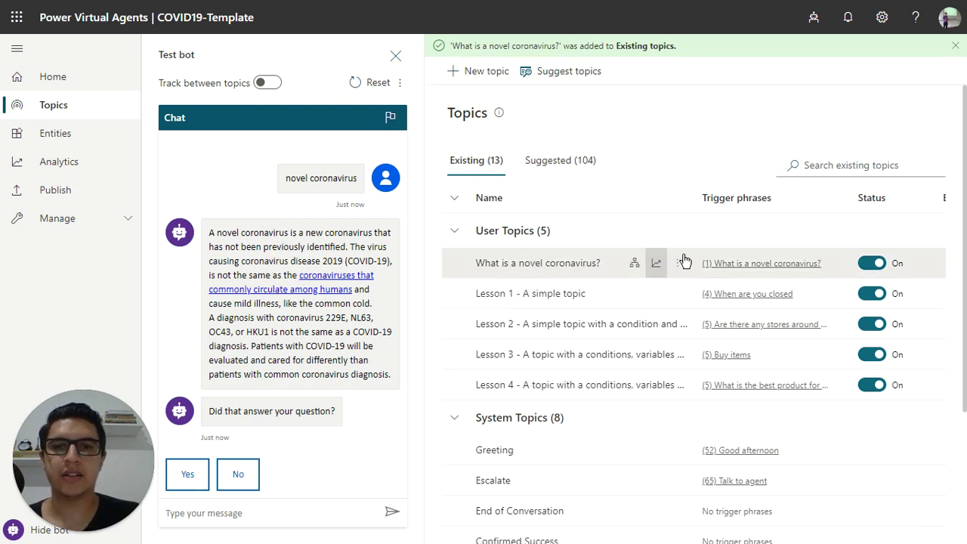
- Open the topic behind the bot's test reply and review its message node on the authoring canvas
click(306, 257)
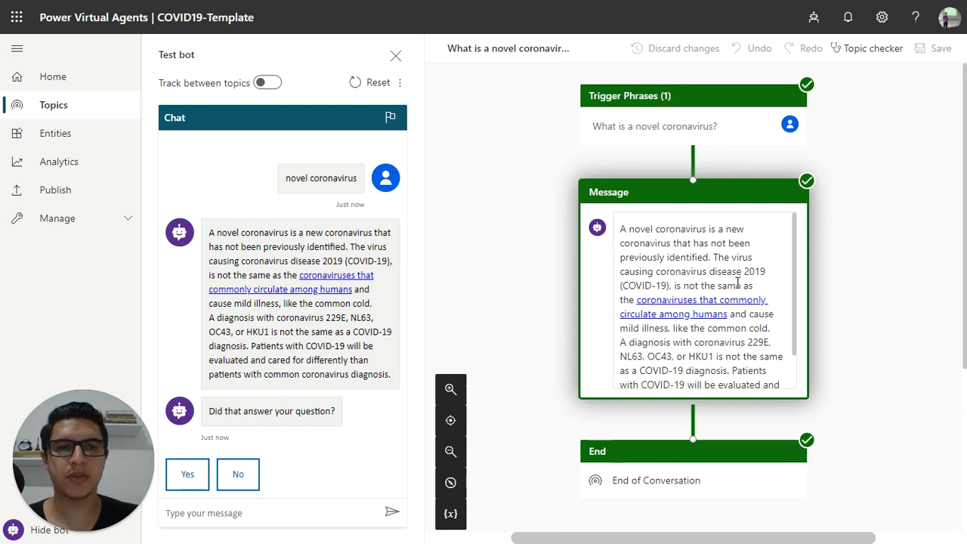
scroll(854, 348, down, 2)
scroll(857, 347, up, 2)
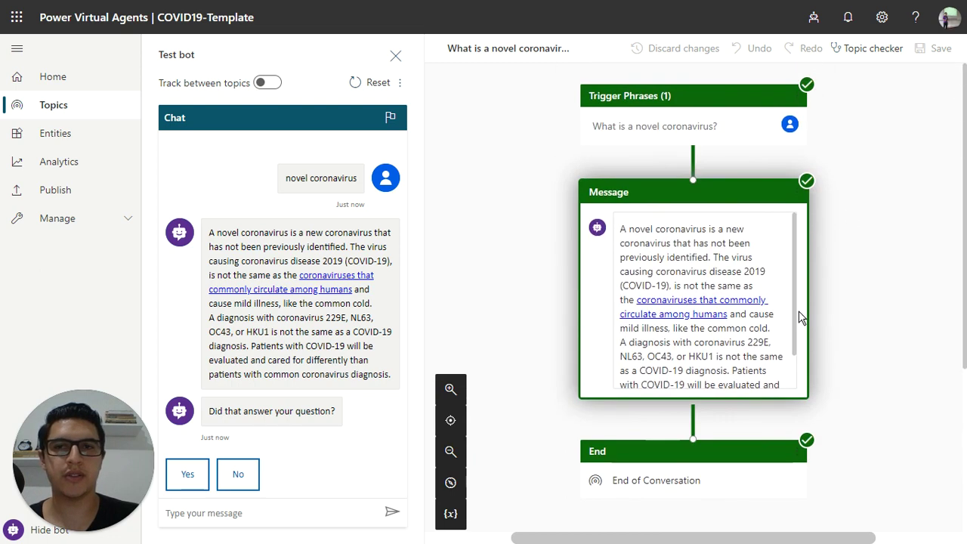
- Return to the topic suggestions and add all remaining suggested topics to the existing topics
click(79, 113)
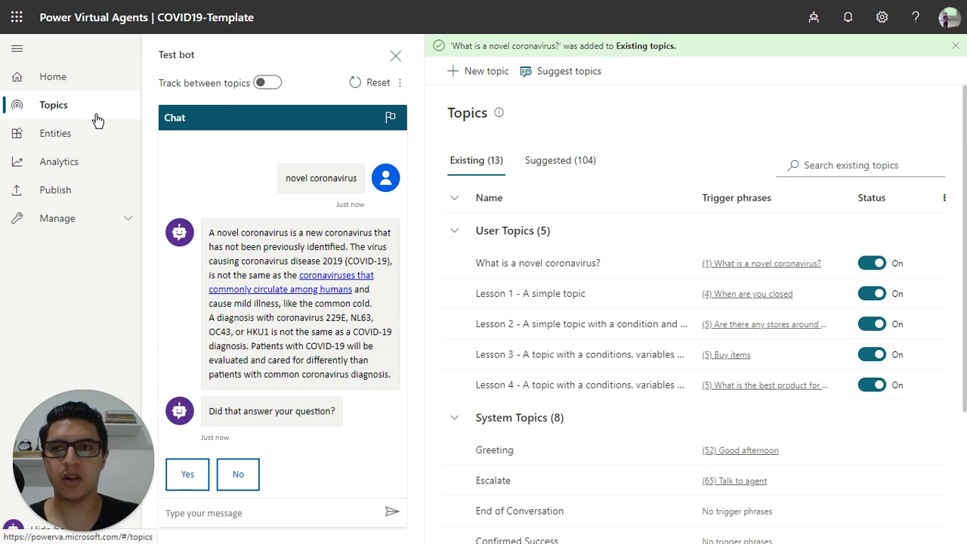
click(574, 162)
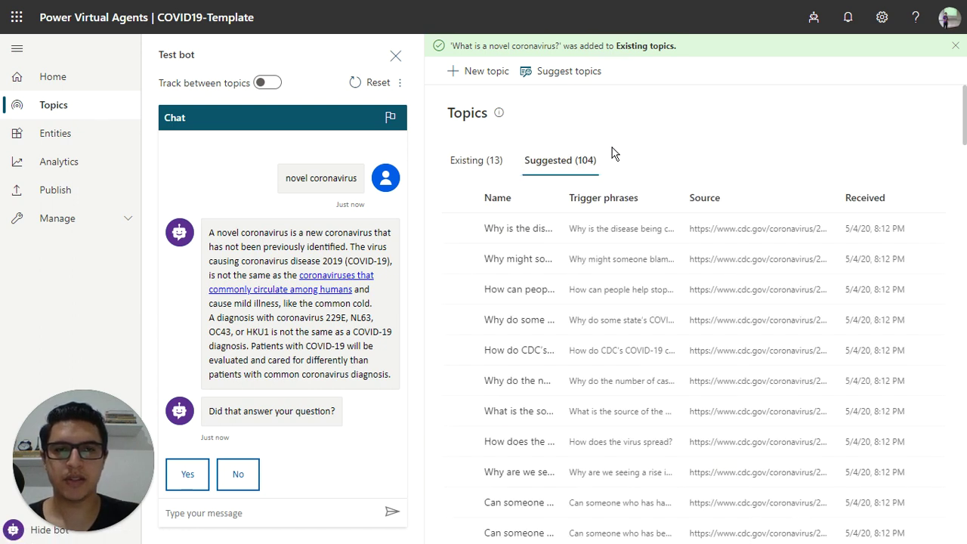
click(459, 198)
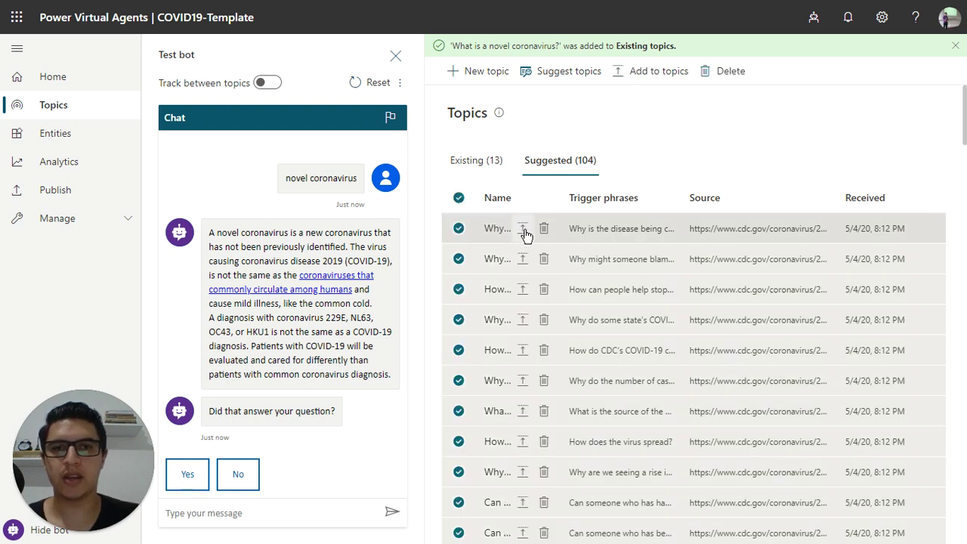
click(664, 76)
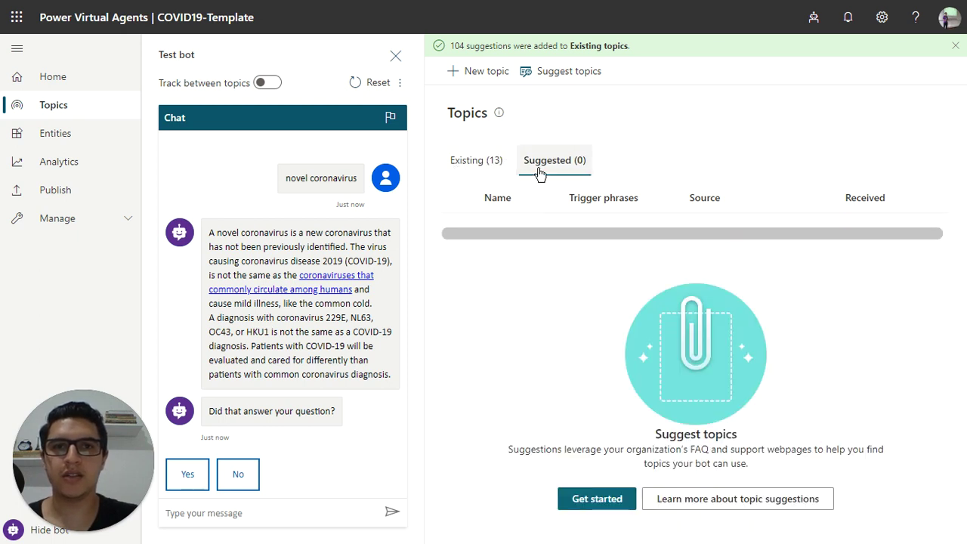
- Refresh the existing topics and turn on the first four user topics, from cleaning effectiveness through alternative disinfection methods
click(493, 164)
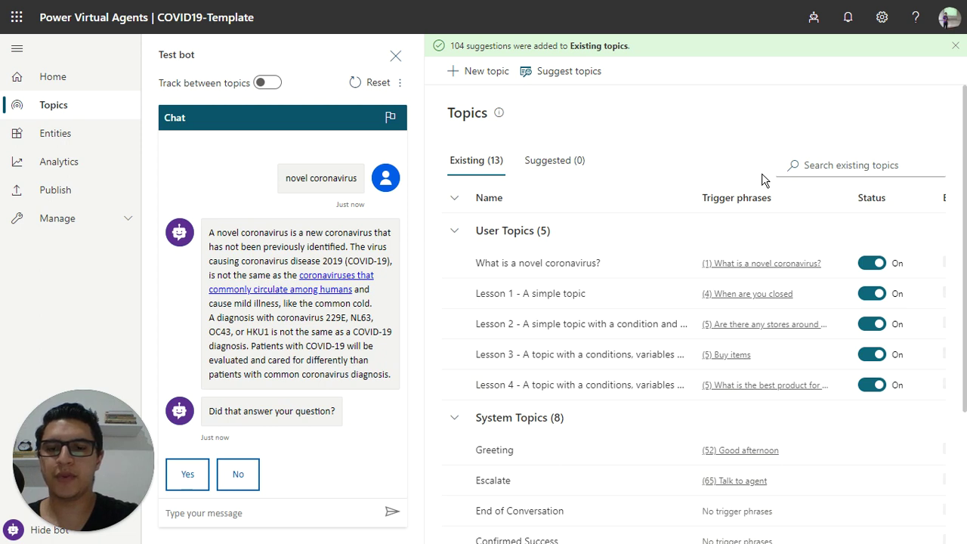
key(F11)
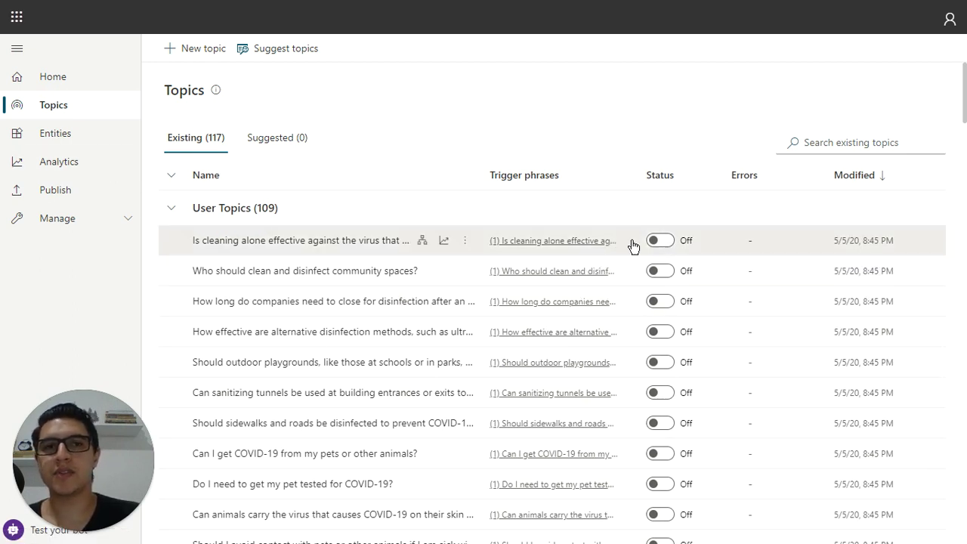
scroll(702, 203, down, 3)
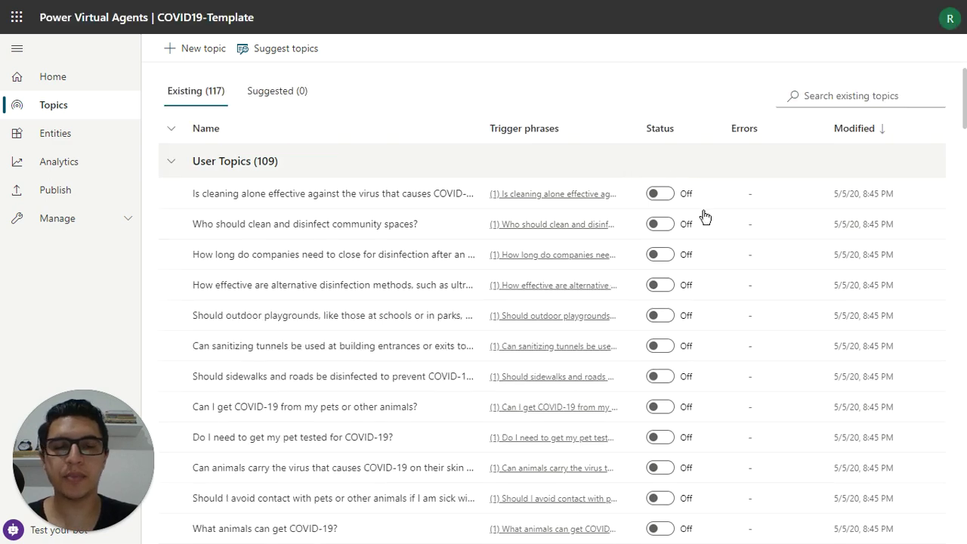
scroll(676, 168, down, 1)
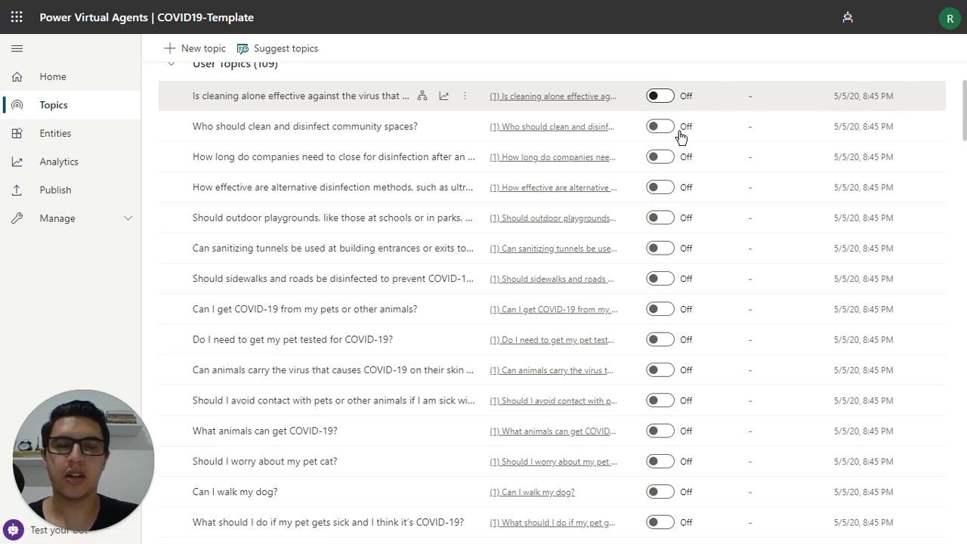
scroll(680, 136, up, 2)
click(658, 156)
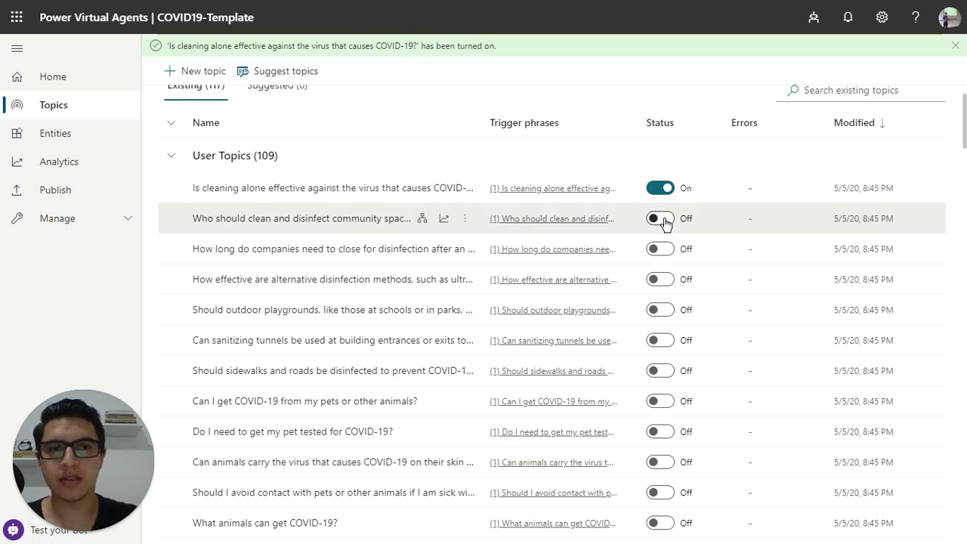
click(660, 219)
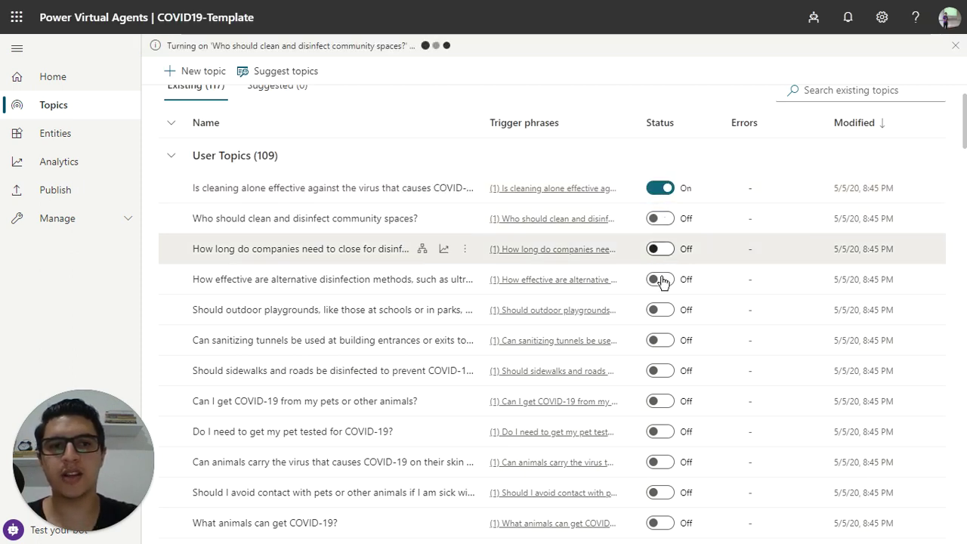
click(660, 280)
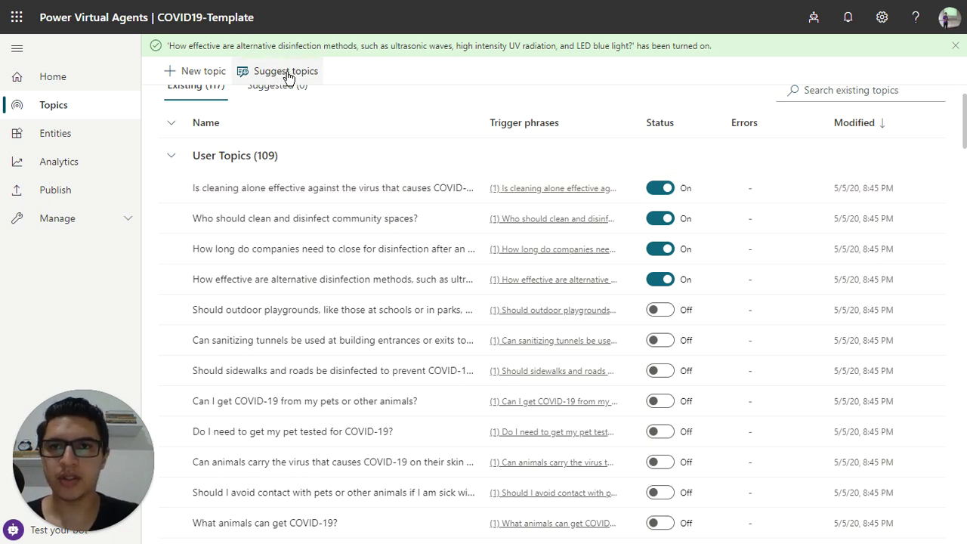
- View the Suggest topics dialog with its webpage link entry, and close it without adding a link
click(321, 86)
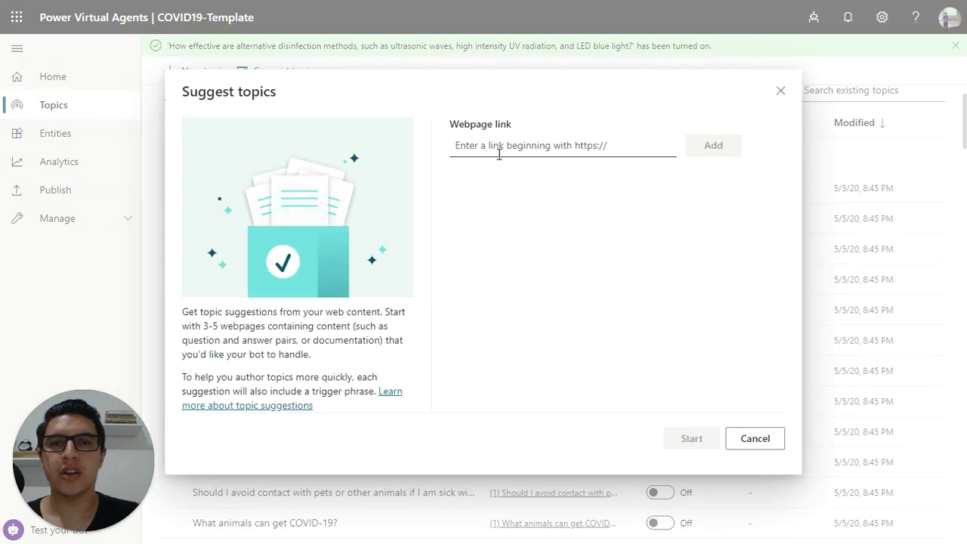
click(780, 92)
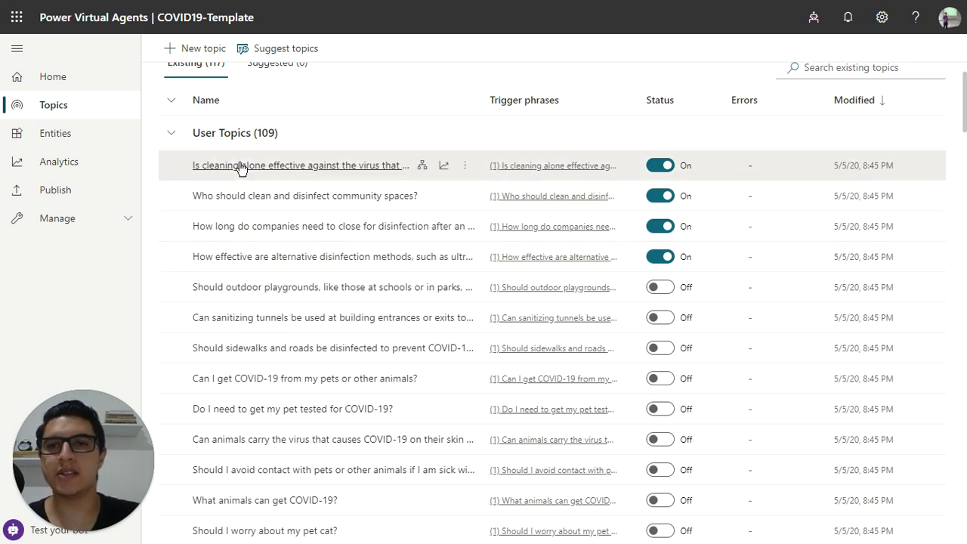
- Open the cleaning-alone effectiveness topic on the authoring canvas and test the bot with the message "cleaning alone virus"
click(422, 166)
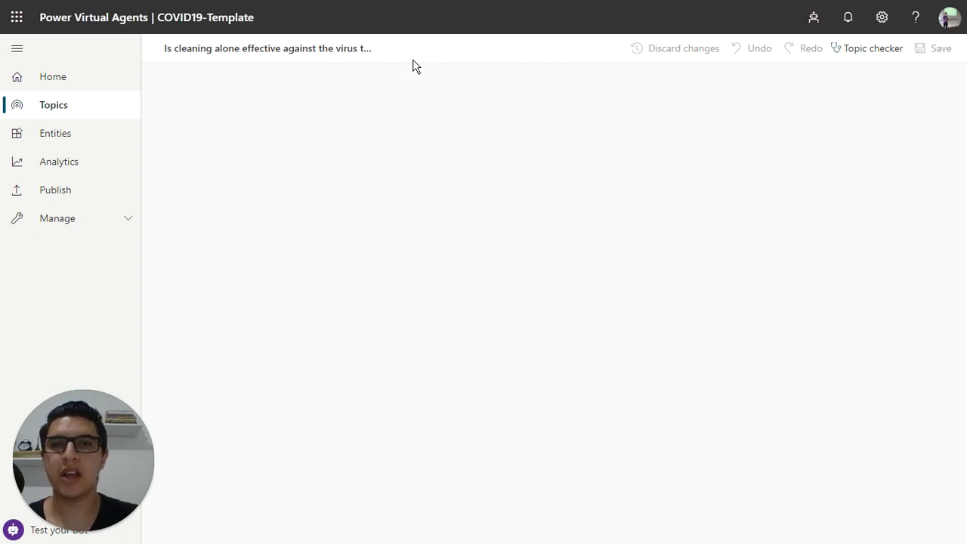
click(30, 532)
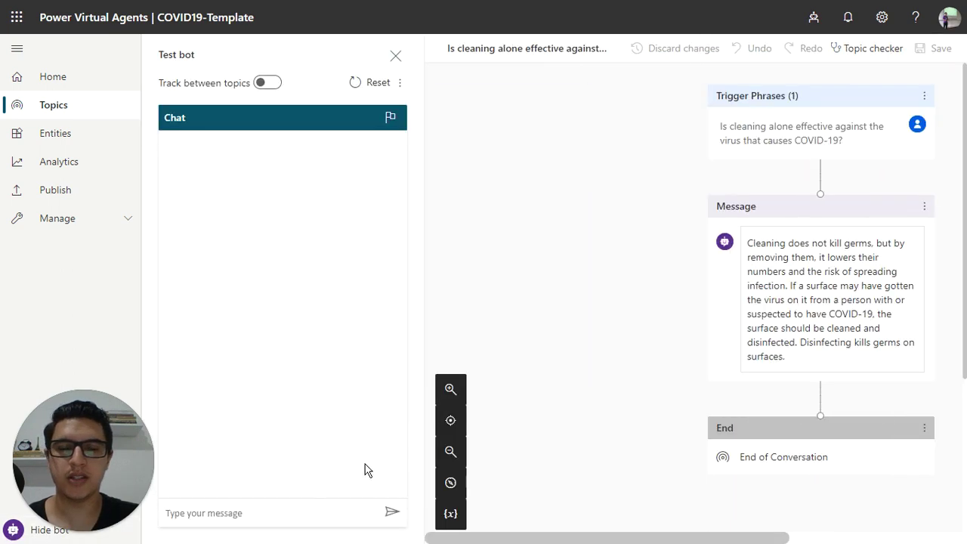
click(212, 509)
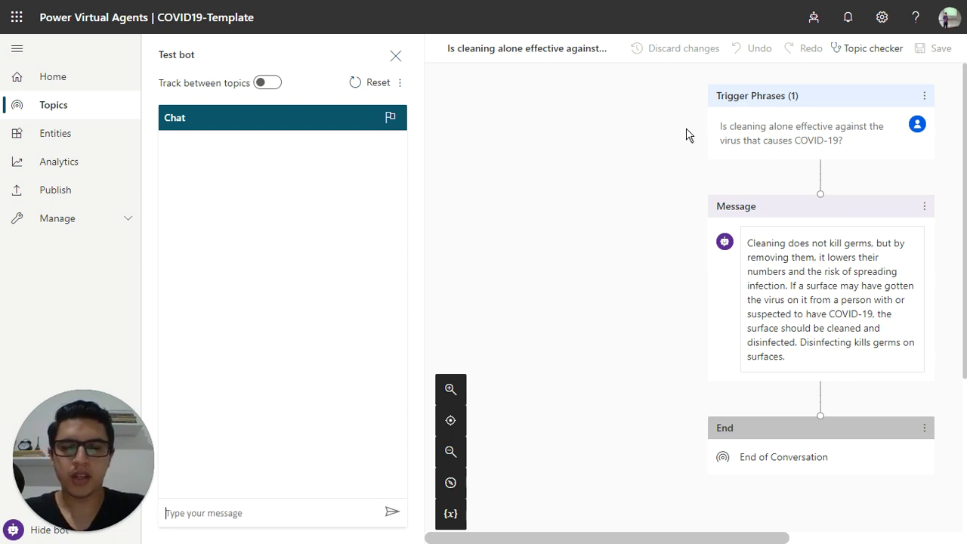
text(cleaning alo)
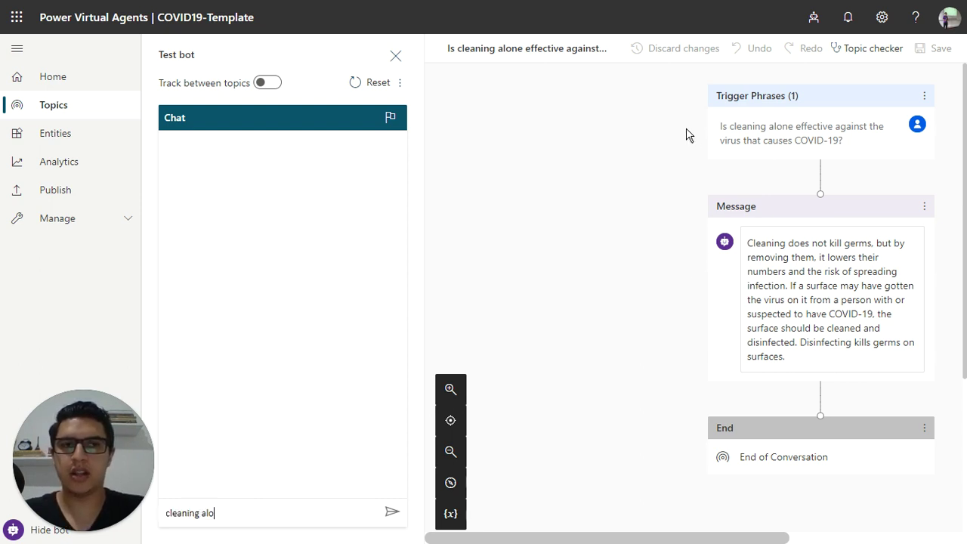
text(ne )
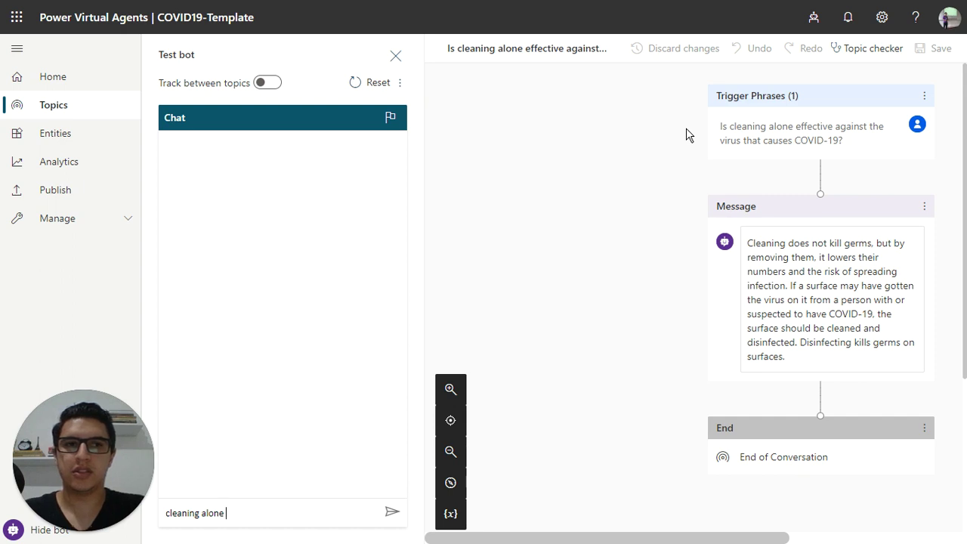
text(virus)
key(Return)
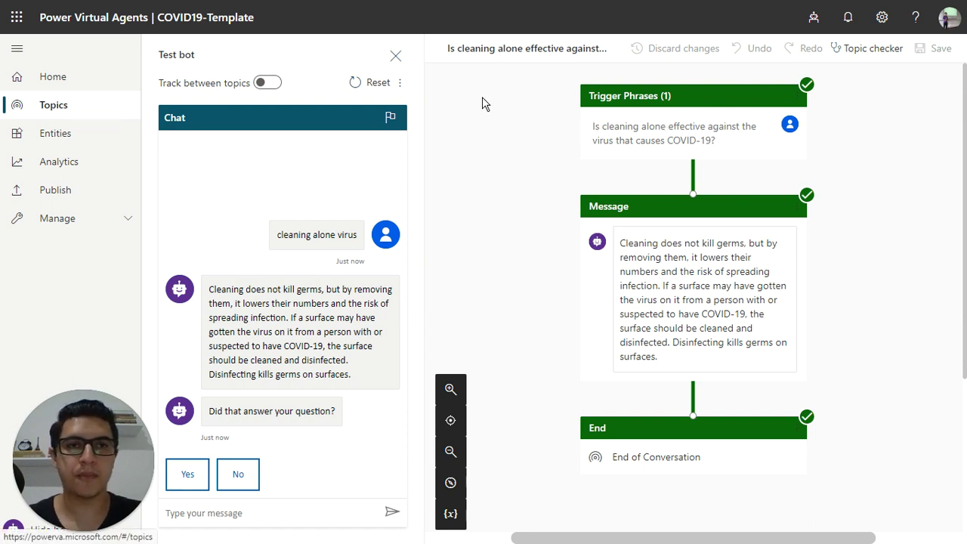
- Open the setup of the cleaning-alone effectiveness topic from the existing topics and add the trigger phrase "cleaning alone"
click(76, 110)
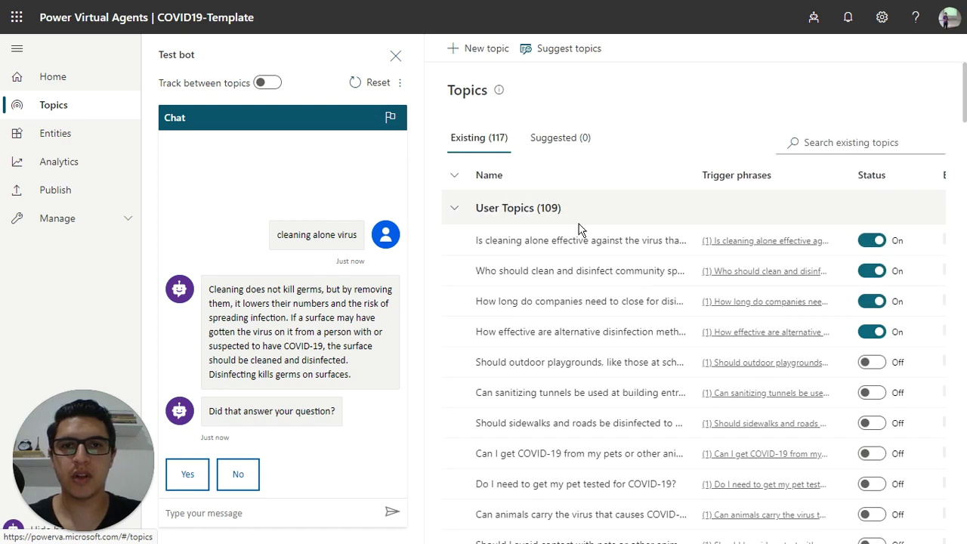
click(543, 242)
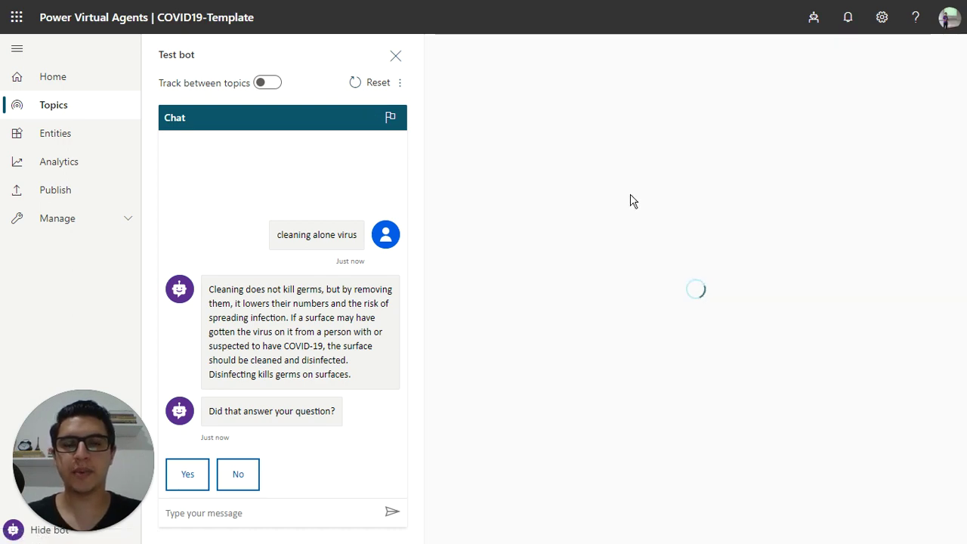
click(618, 205)
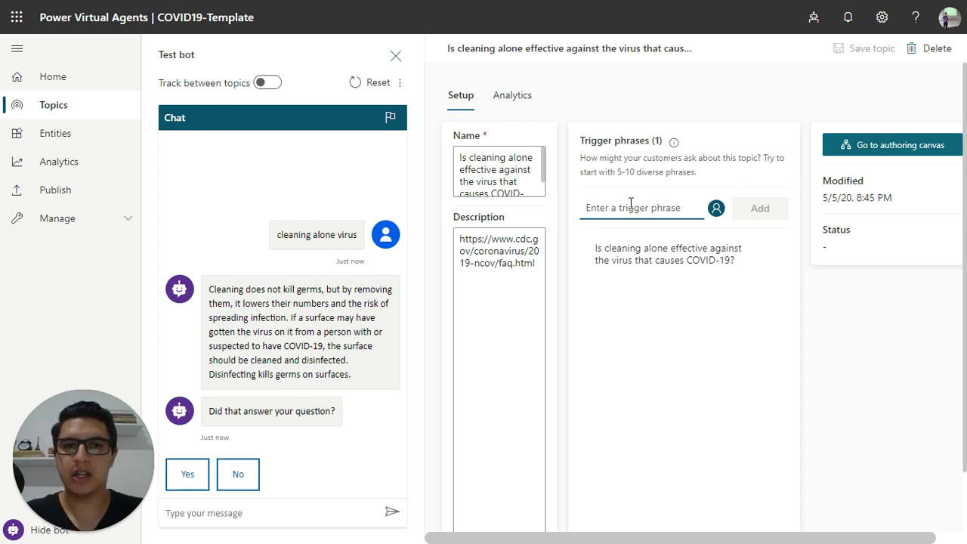
text(cle)
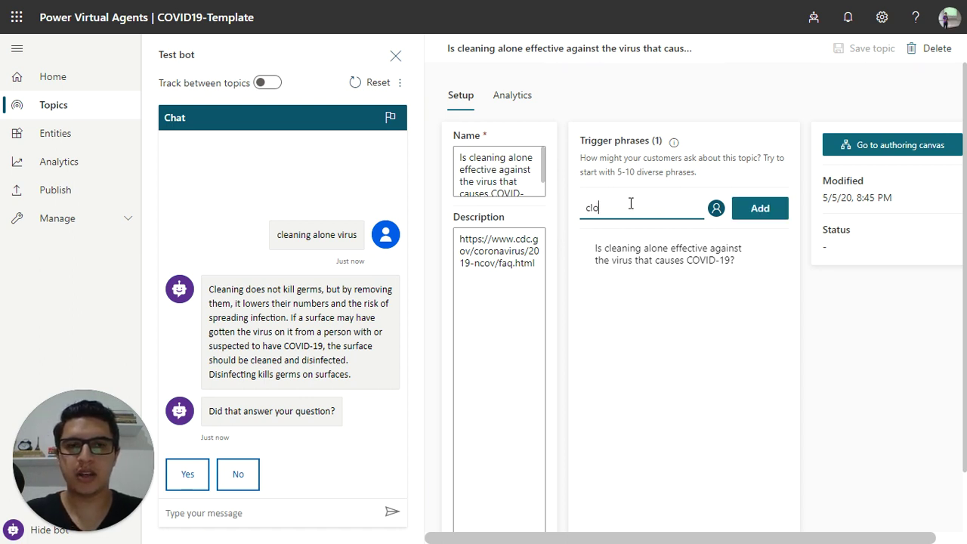
text(aning)
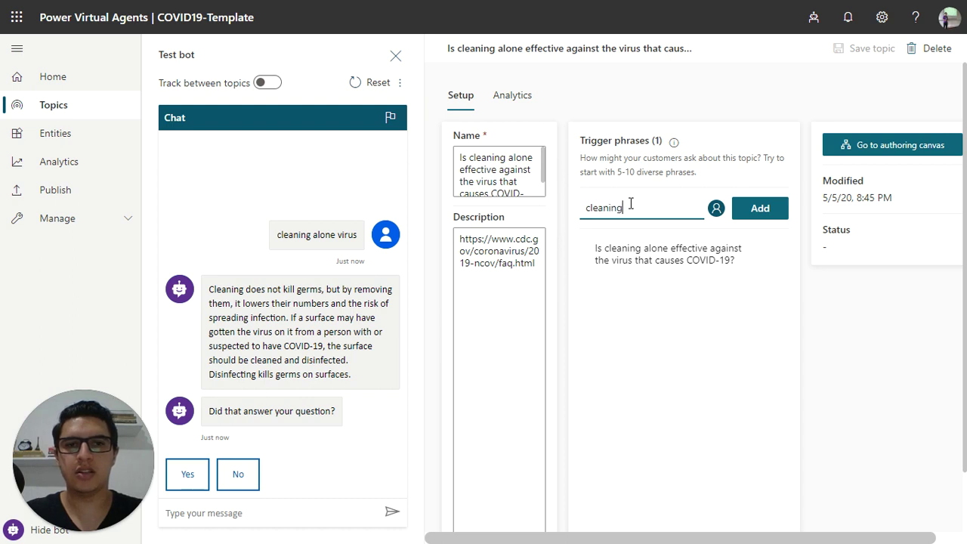
text( a)
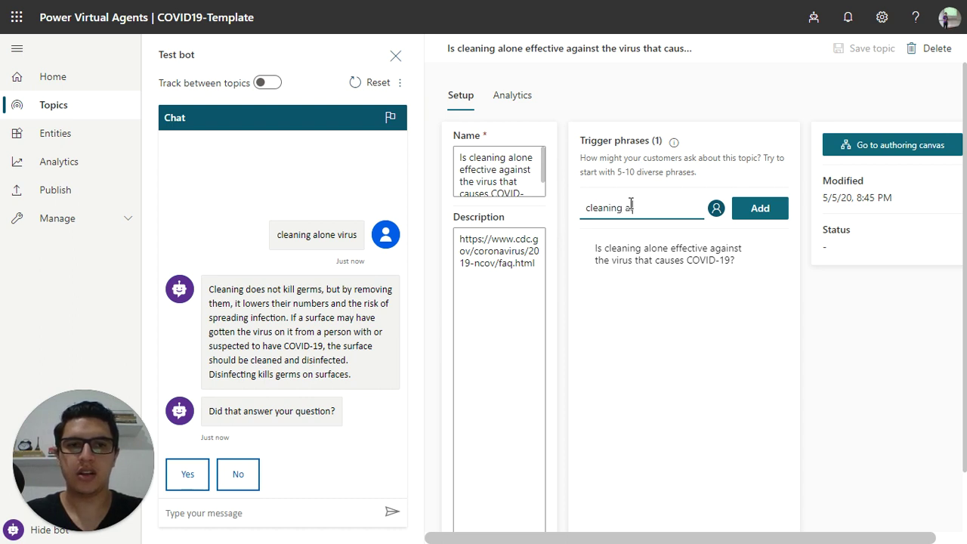
text(lone)
key(Return)
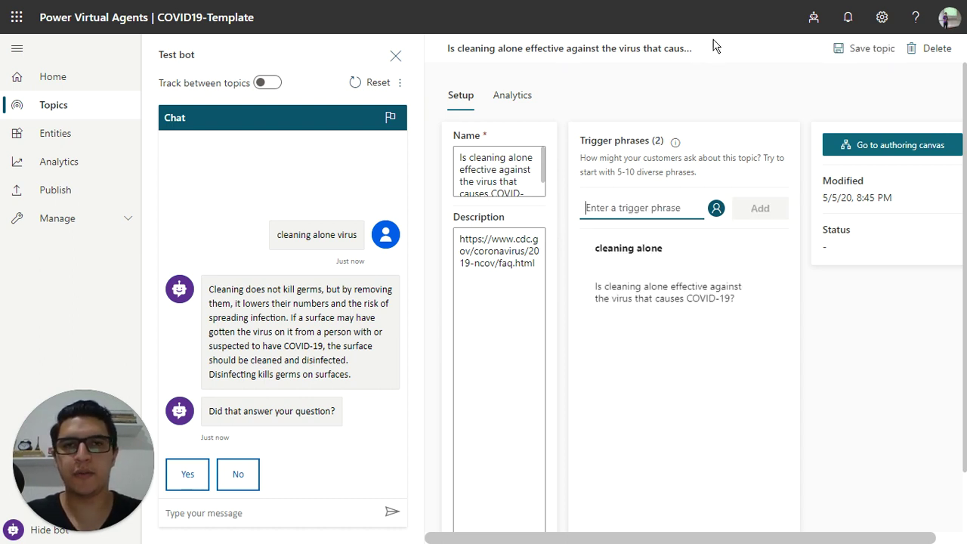